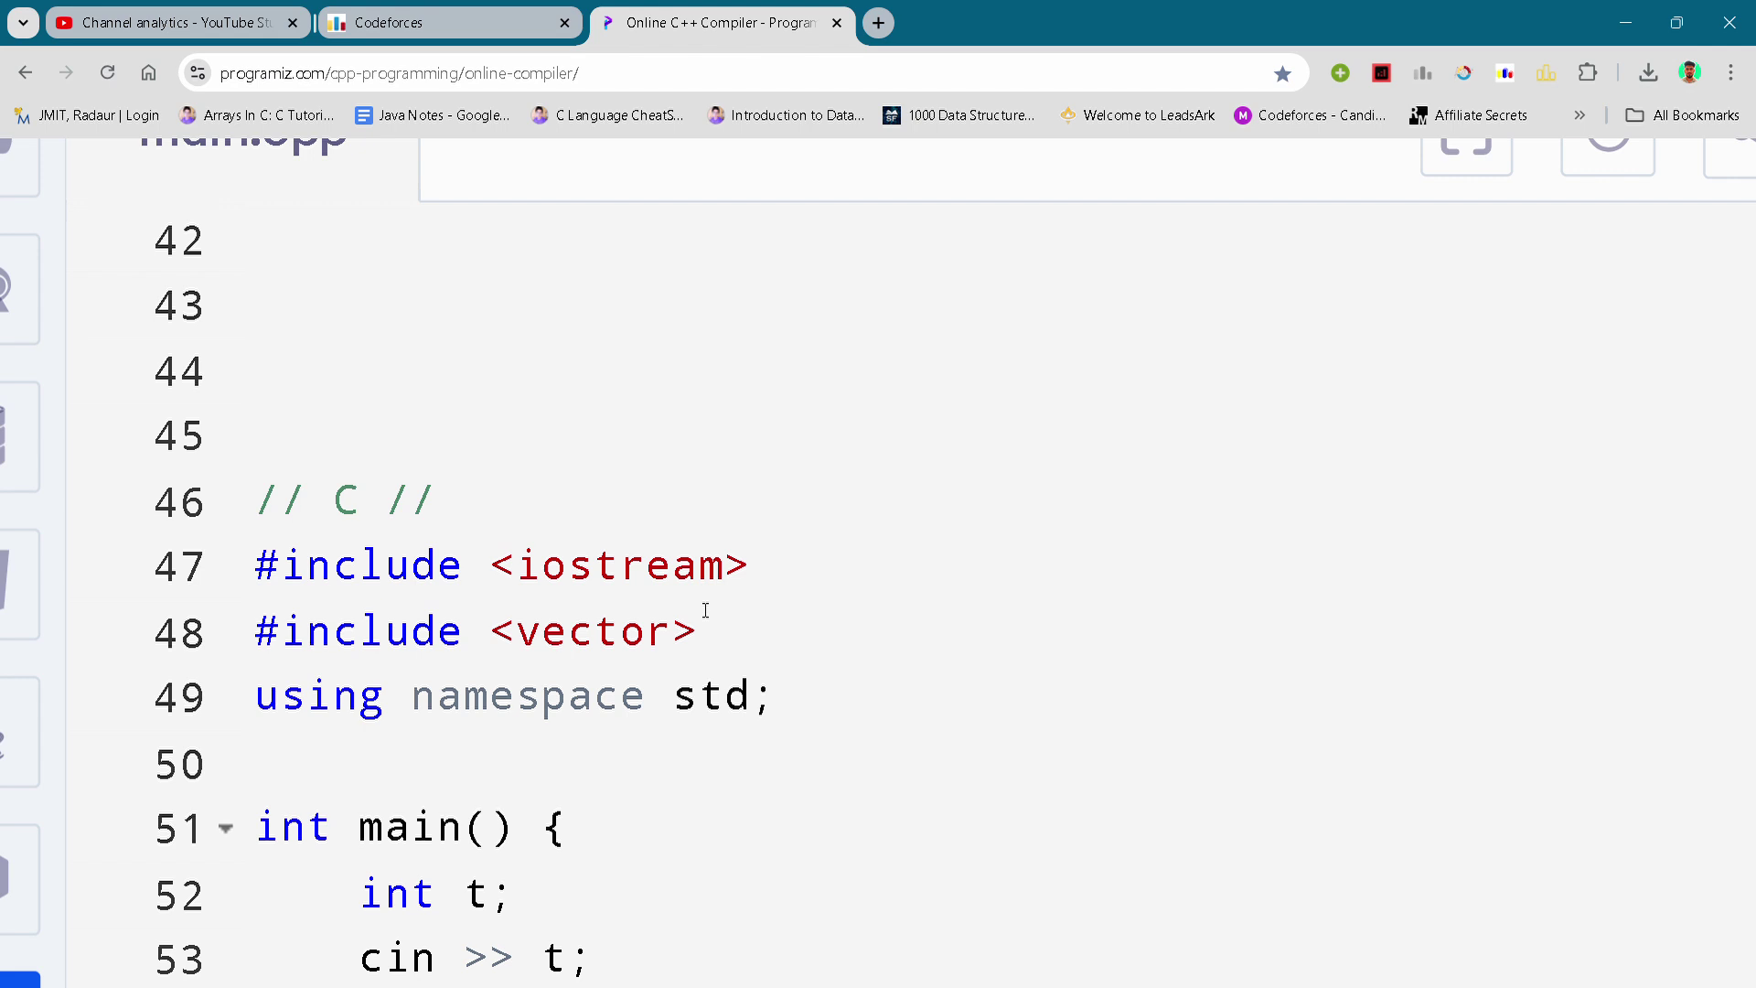
{"action": "scroll", "coordinate": [704, 612], "scroll_direction": "down", "scroll_amount": 1}
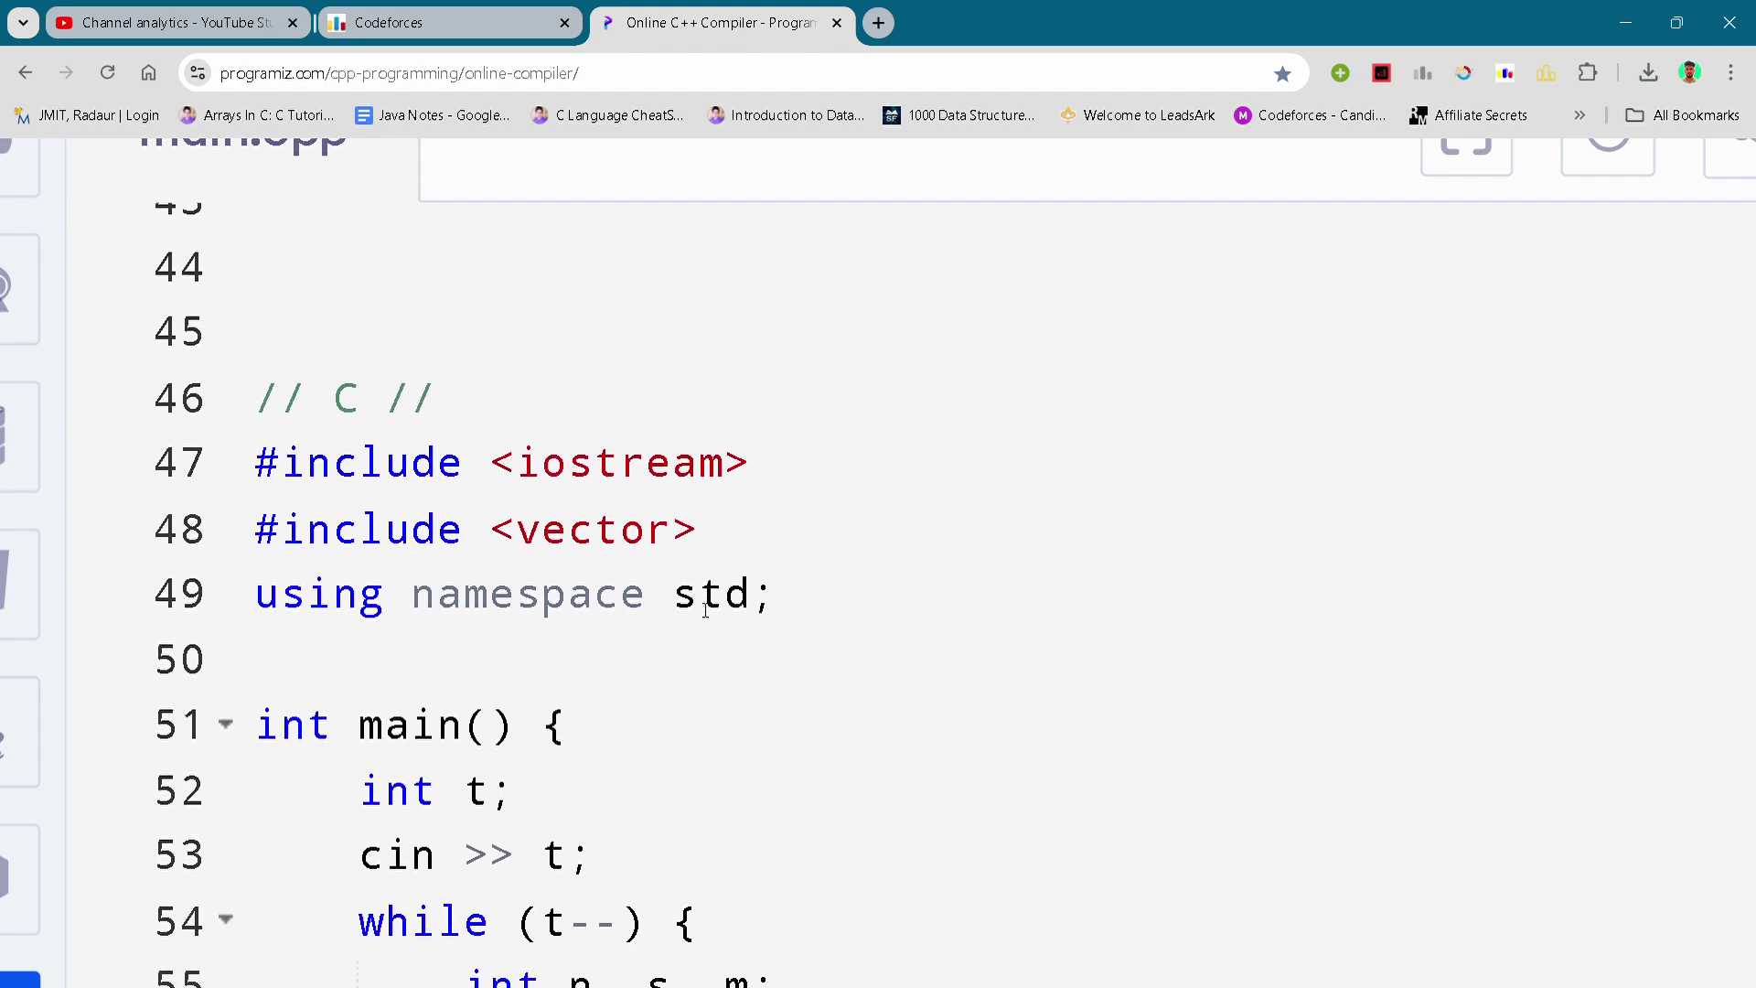
Step: Step through the namespace line, the test count, the n, s, m read and the interval-reading loop
{"action": "left_click", "coordinate": [704, 605]}
{"action": "scroll", "coordinate": [703, 611], "scroll_direction": "down", "scroll_amount": 1}
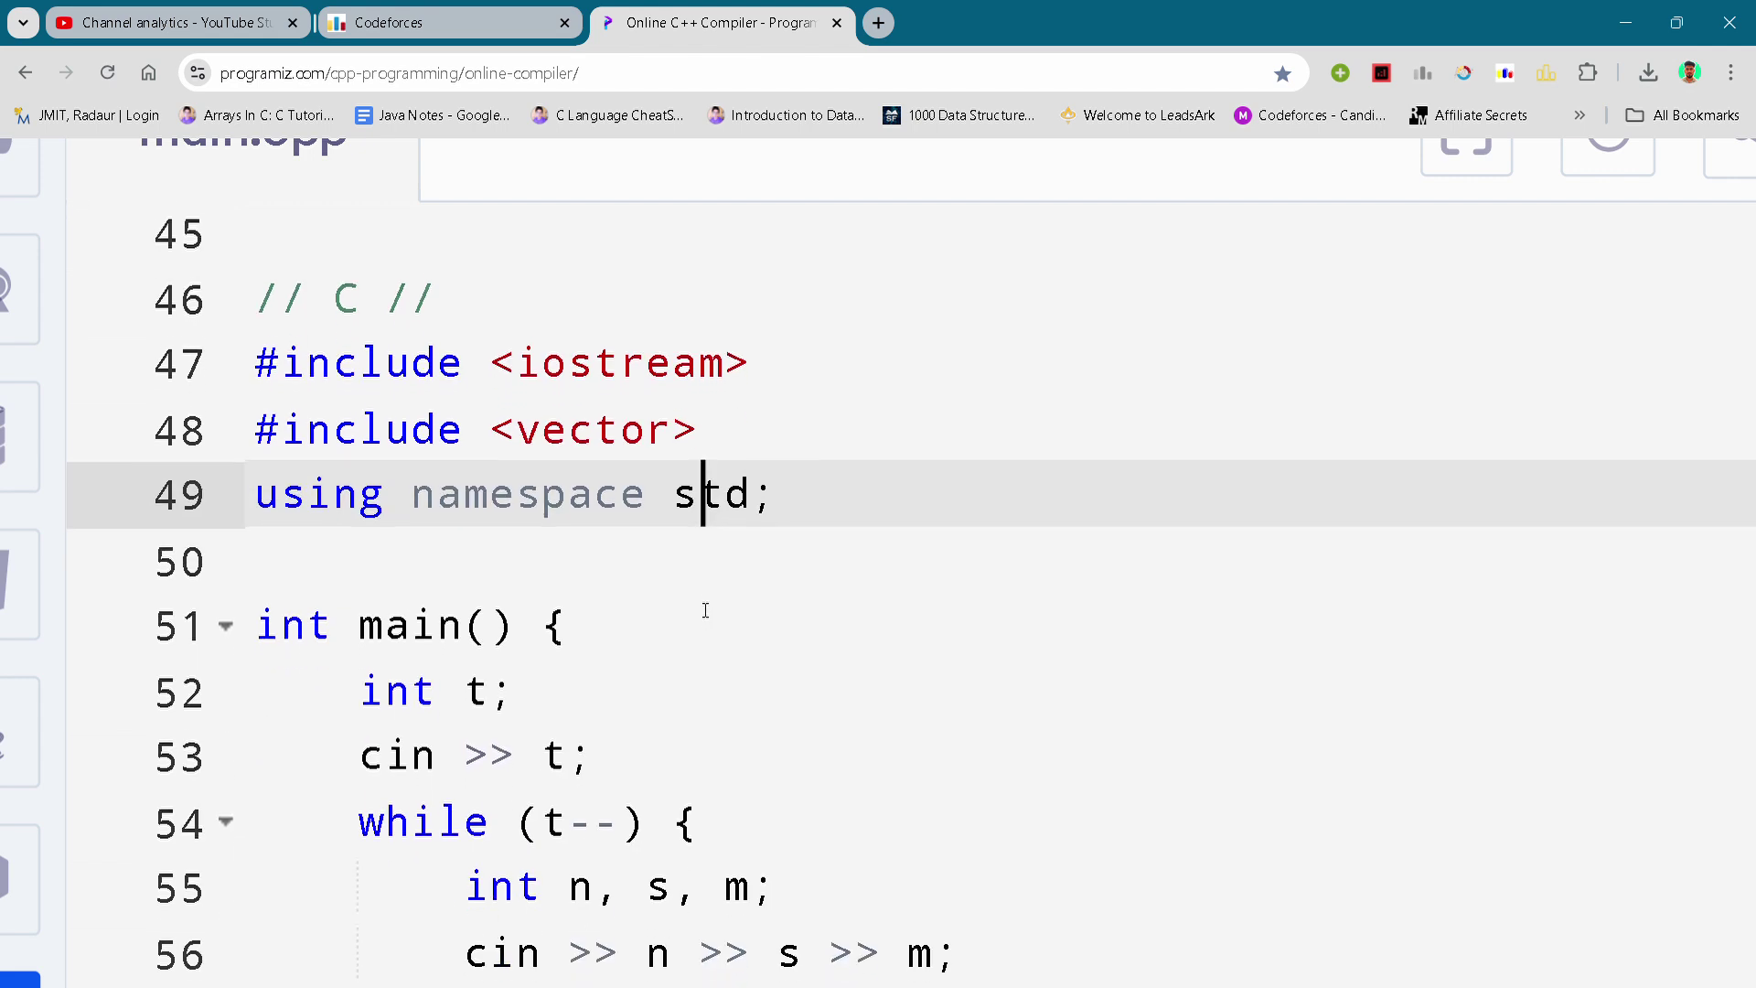
{"action": "scroll", "coordinate": [705, 610], "scroll_direction": "down", "scroll_amount": 1}
{"action": "key", "text": "Down"}
{"action": "key", "text": "Down"}
{"action": "key", "text": "Down"}
{"action": "scroll", "coordinate": [705, 611], "scroll_direction": "down", "scroll_amount": 1}
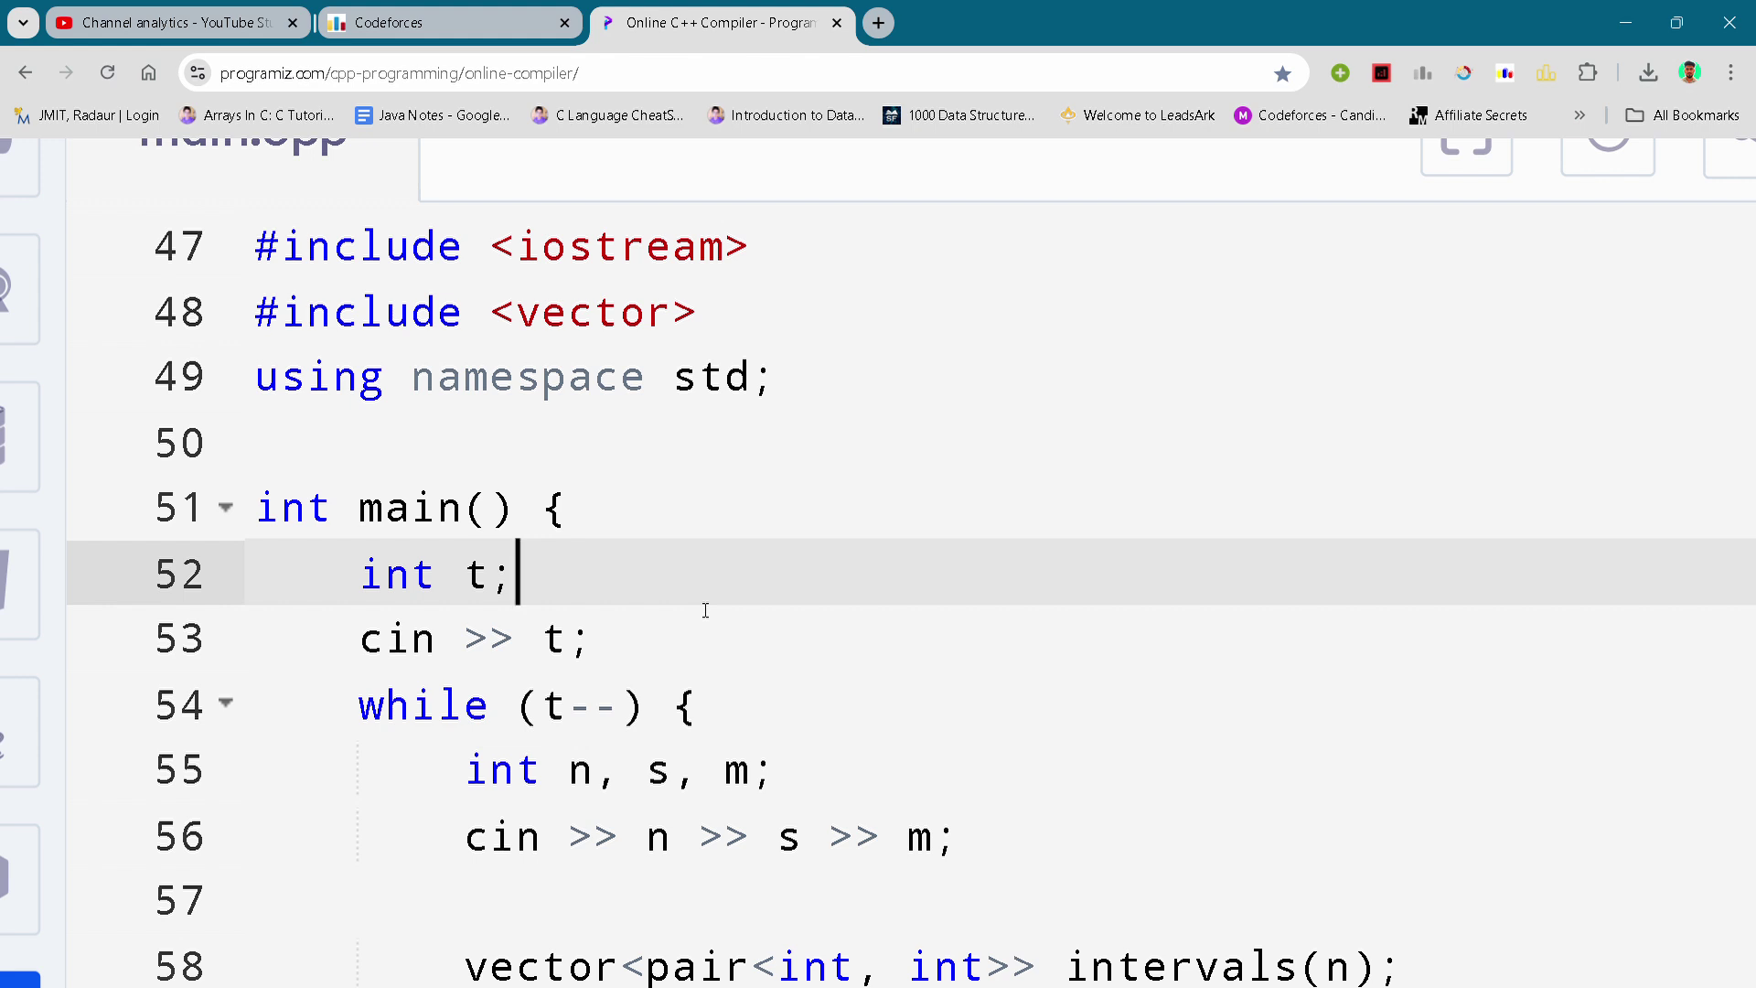
{"action": "scroll", "coordinate": [704, 609], "scroll_direction": "down", "scroll_amount": 1}
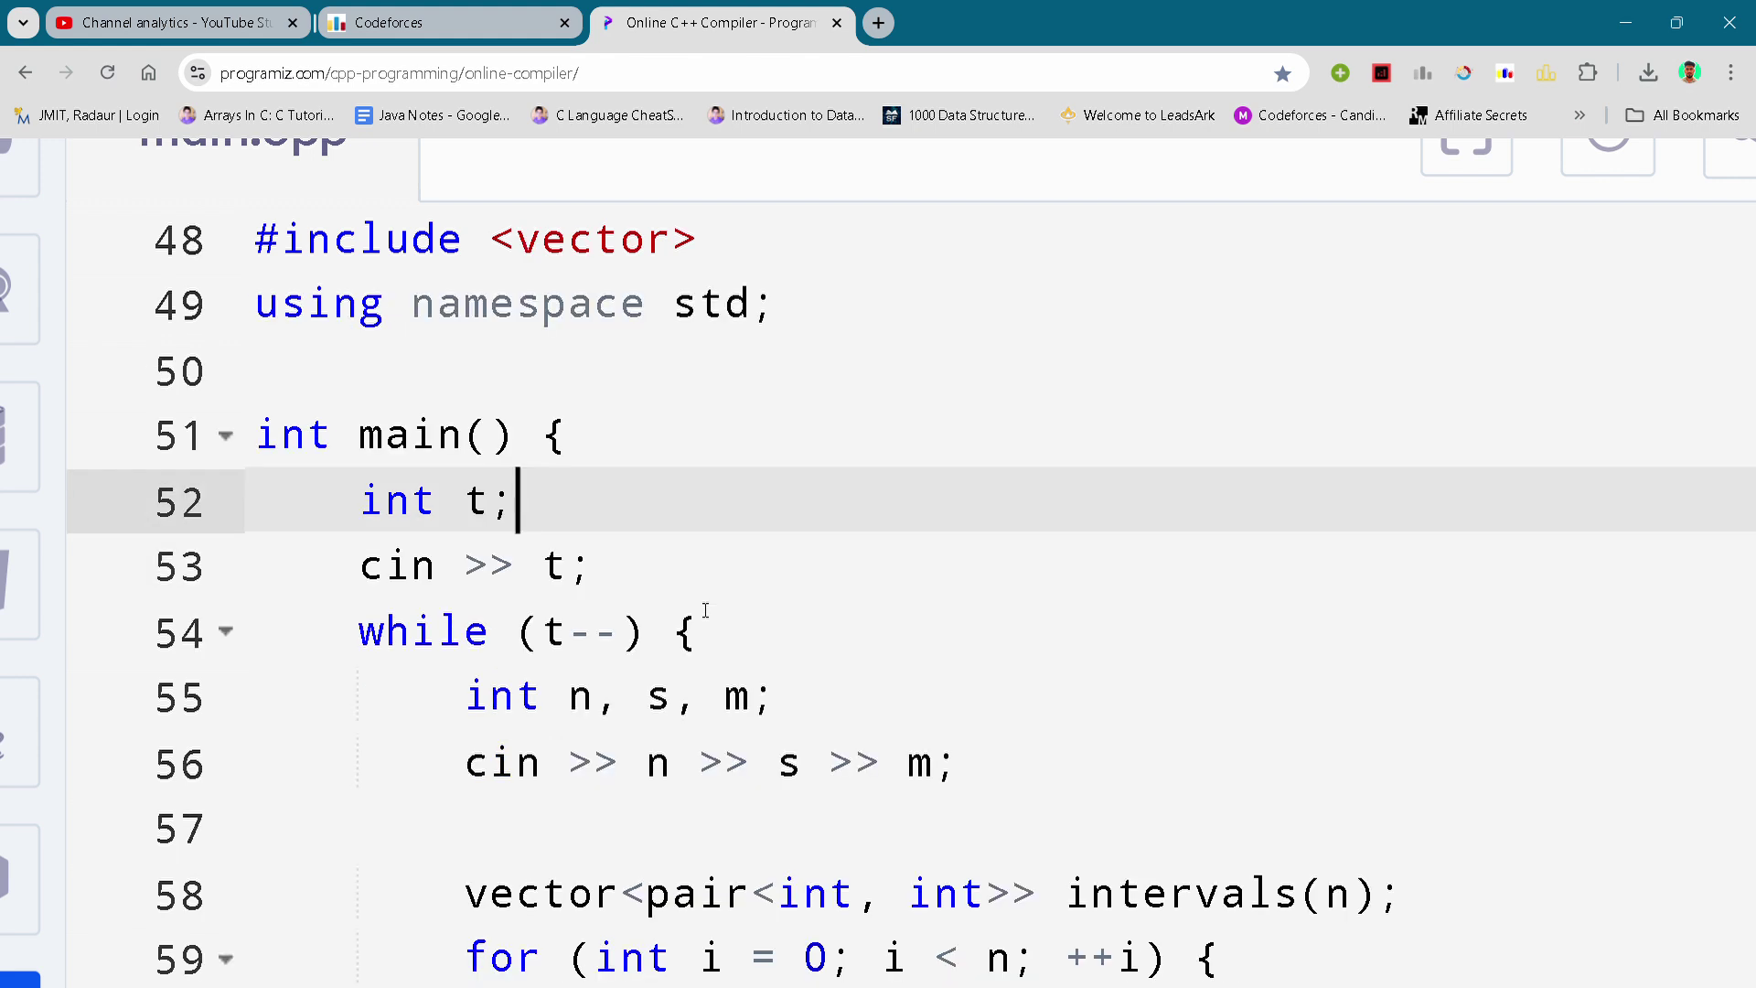
{"action": "scroll", "coordinate": [704, 610], "scroll_direction": "down", "scroll_amount": 3}
{"action": "left_click", "coordinate": [704, 593]}
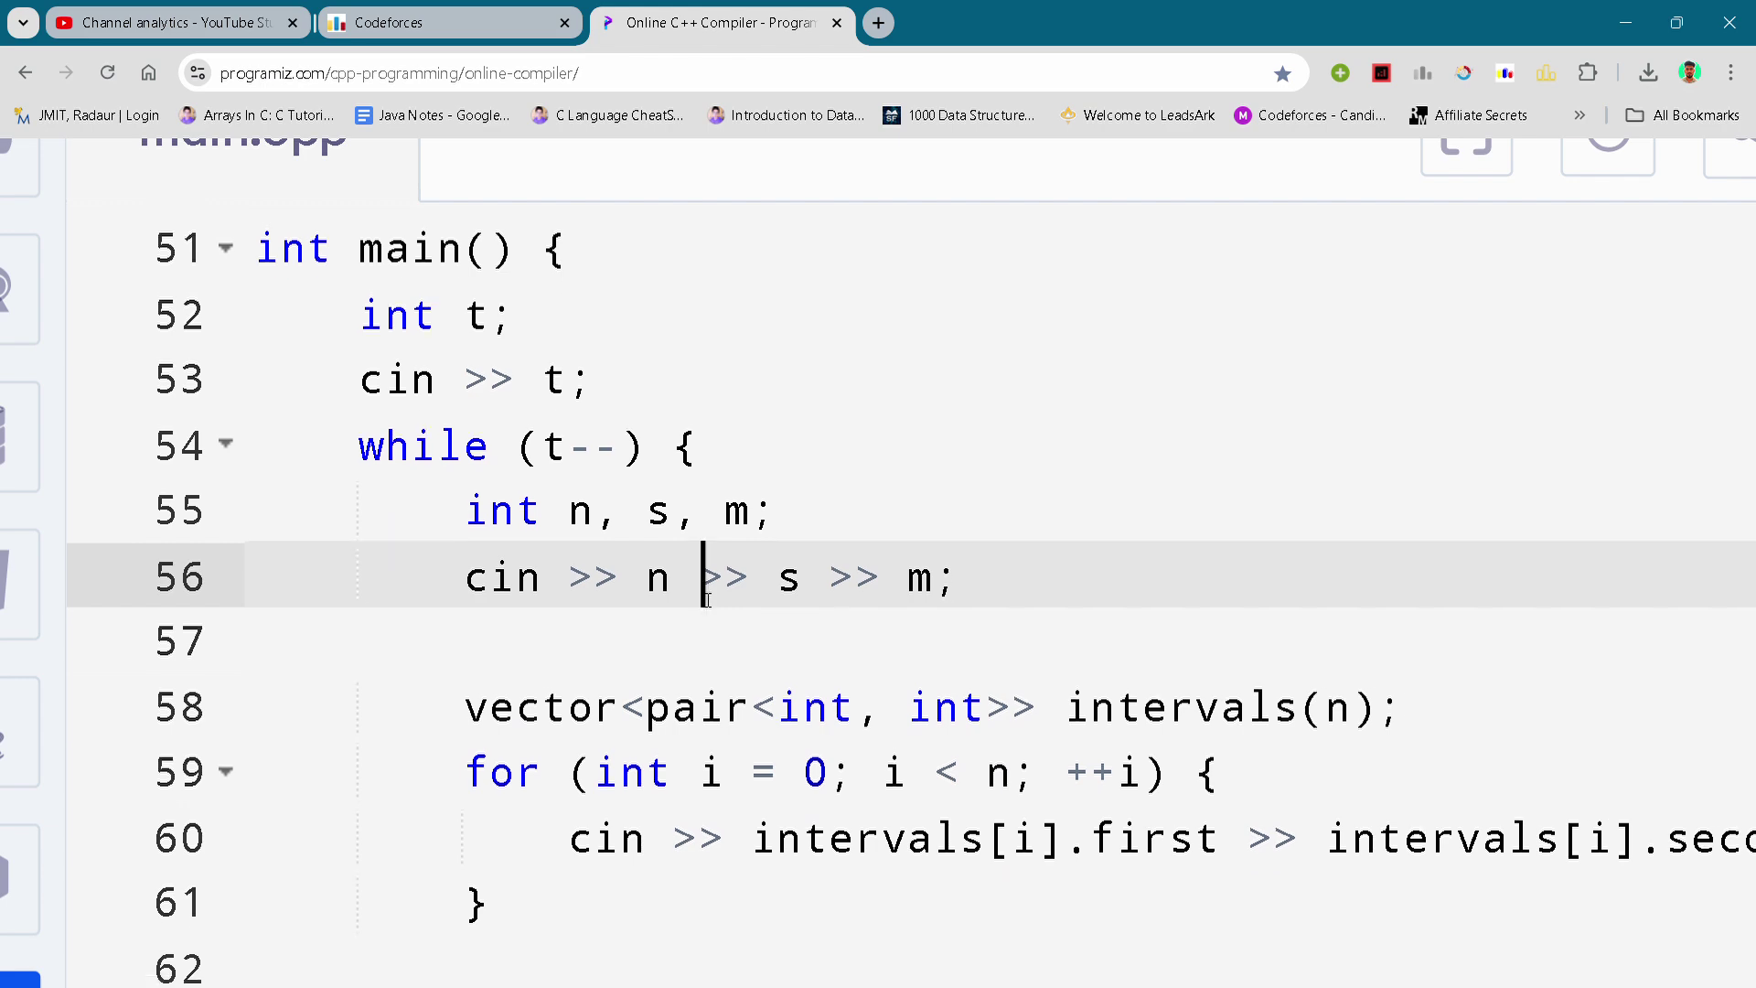
{"action": "left_click", "coordinate": [870, 648]}
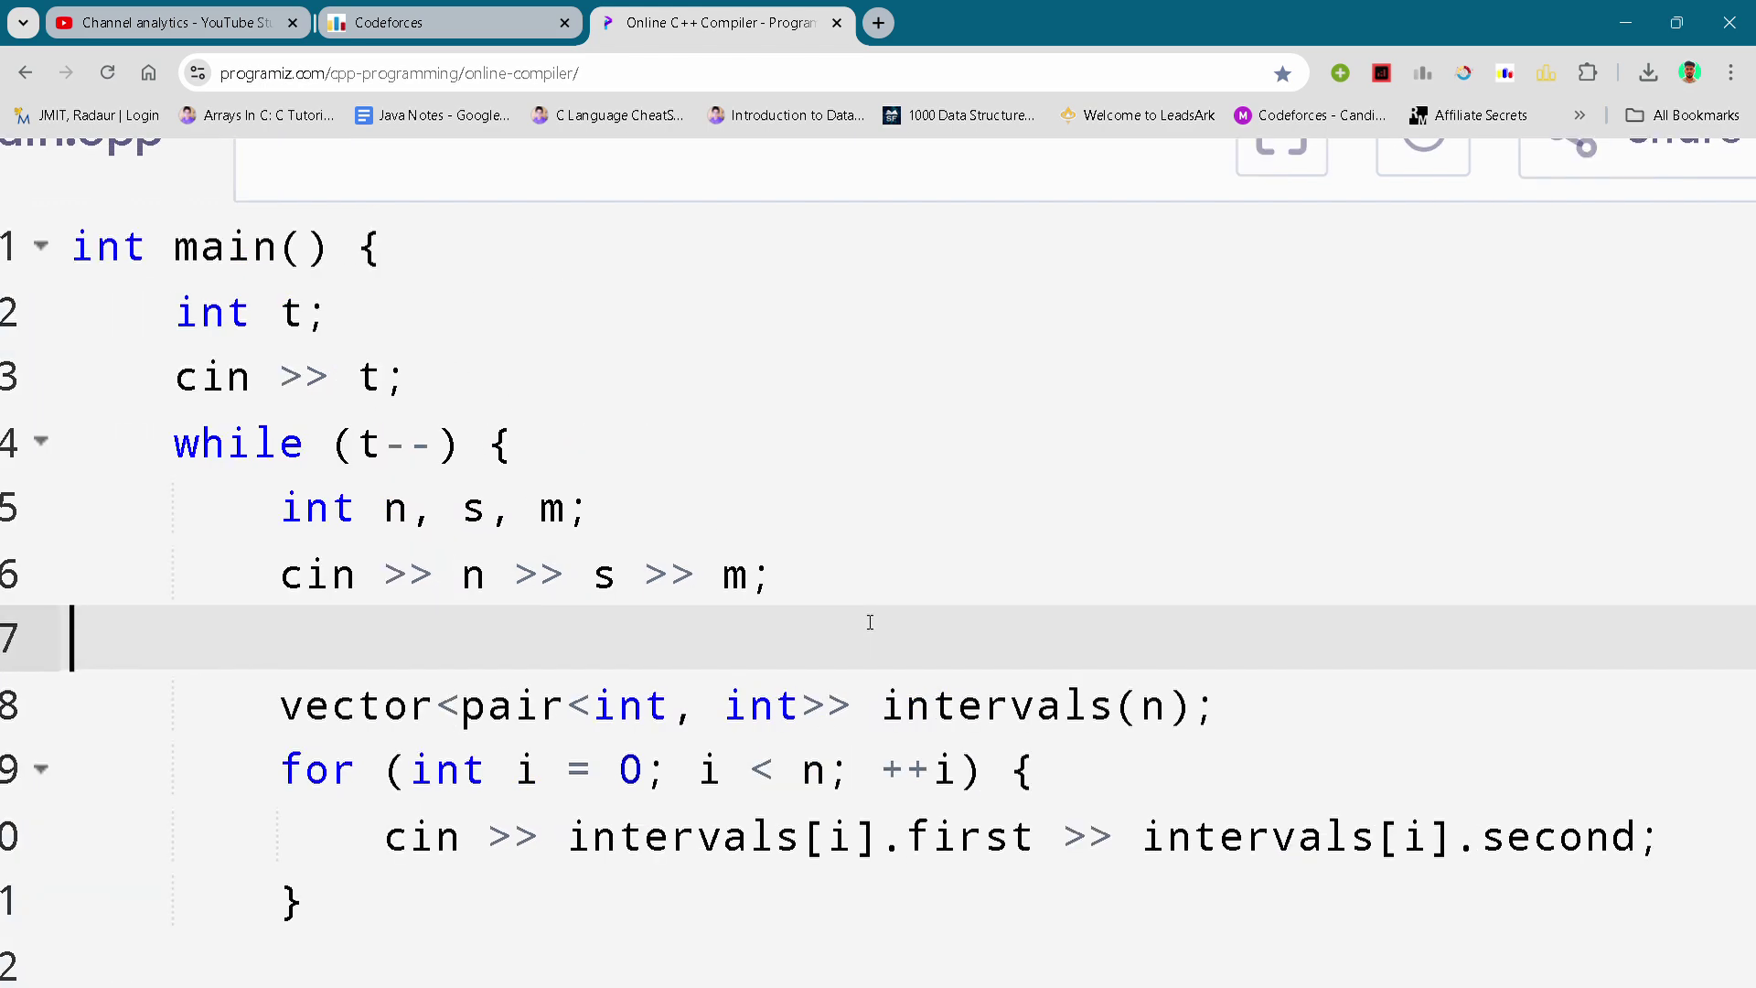
{"action": "scroll", "coordinate": [869, 623], "scroll_direction": "down", "scroll_amount": 3}
{"action": "left_click", "coordinate": [767, 726]}
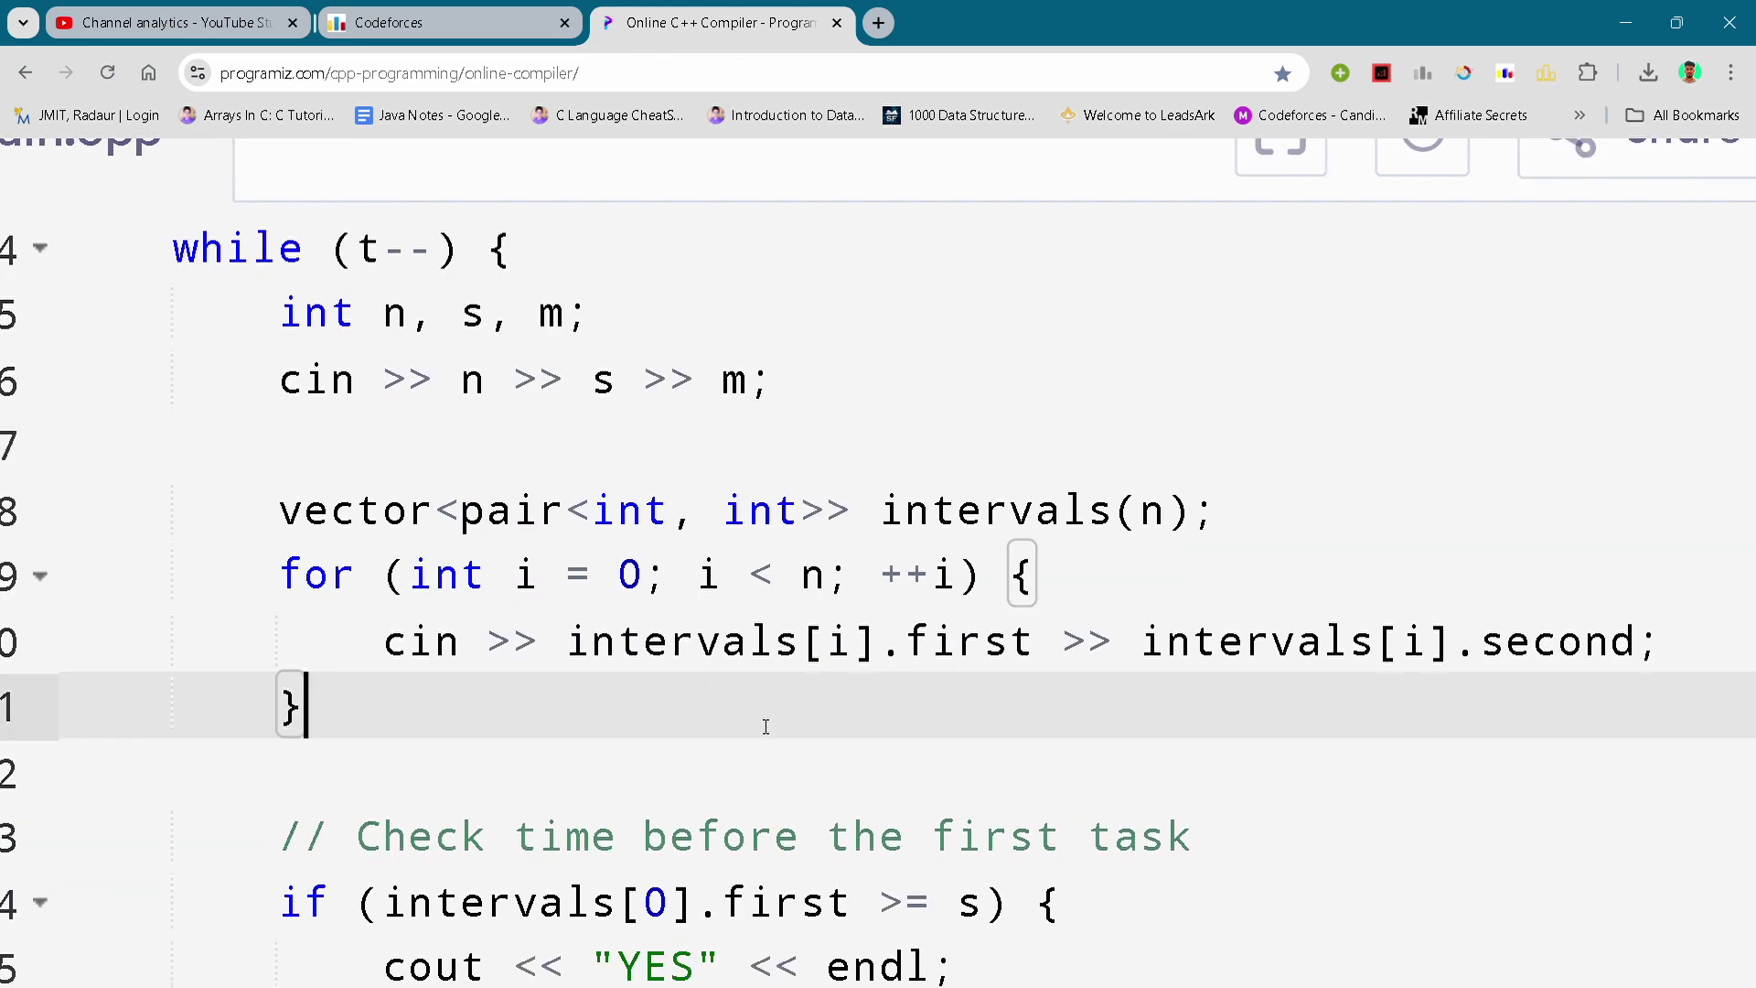
{"action": "scroll", "coordinate": [766, 726], "scroll_direction": "down", "scroll_amount": 2}
{"action": "scroll", "coordinate": [740, 825], "scroll_direction": "down", "scroll_amount": 2}
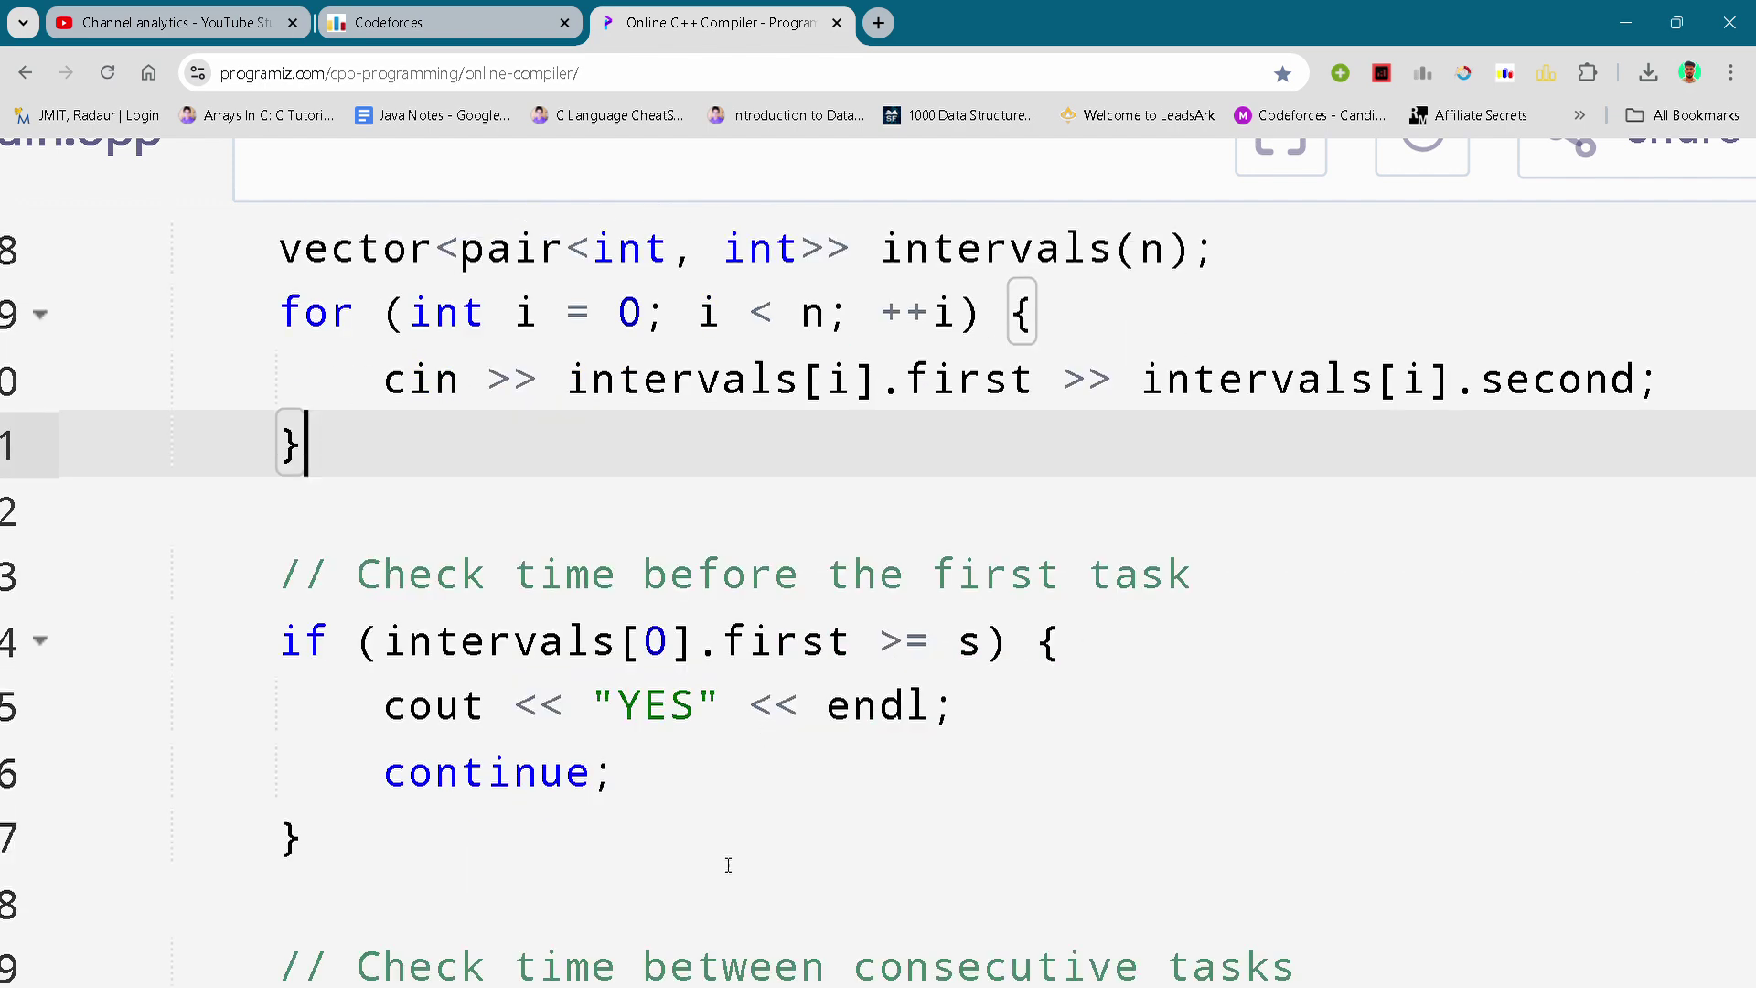
Step: Step through the before-first-task and consecutive-gap checks, the canShower flag and the YES/NO output
{"action": "left_click", "coordinate": [727, 866]}
{"action": "scroll", "coordinate": [727, 865], "scroll_direction": "down", "scroll_amount": 1}
{"action": "scroll", "coordinate": [728, 864], "scroll_direction": "down", "scroll_amount": 3}
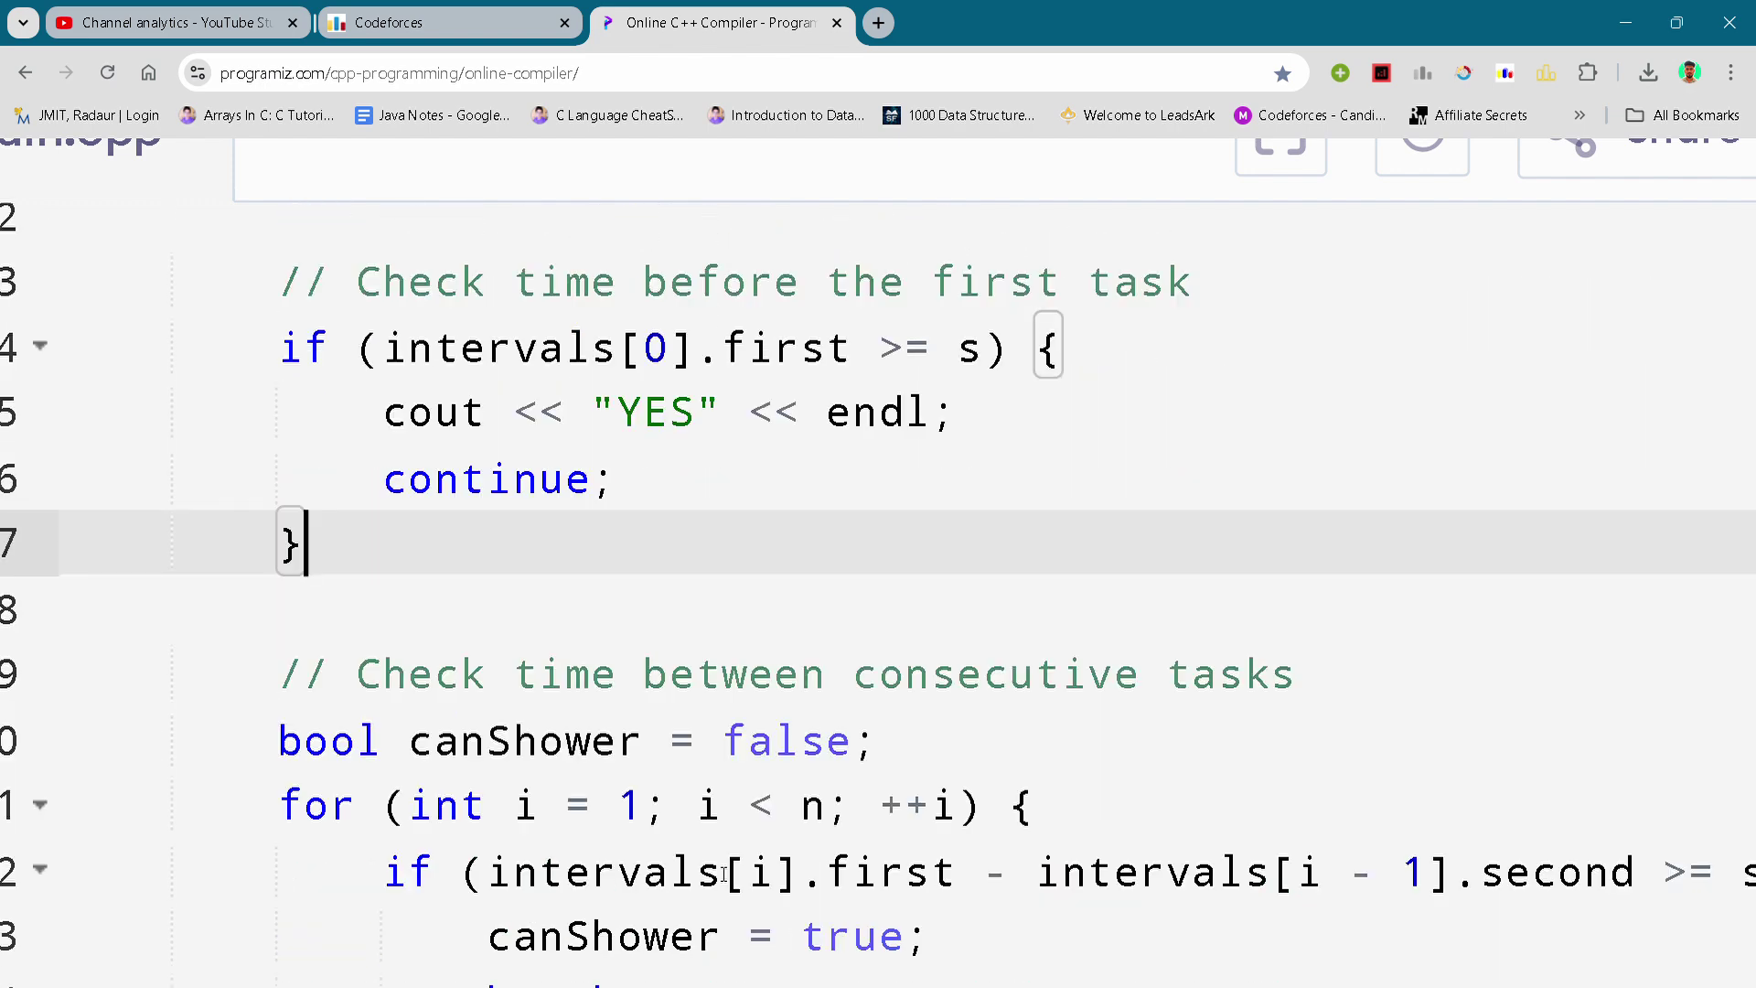
{"action": "scroll", "coordinate": [724, 873], "scroll_direction": "down", "scroll_amount": 1}
{"action": "left_click_drag", "start_coordinate": [870, 855], "coordinate": [535, 944]}
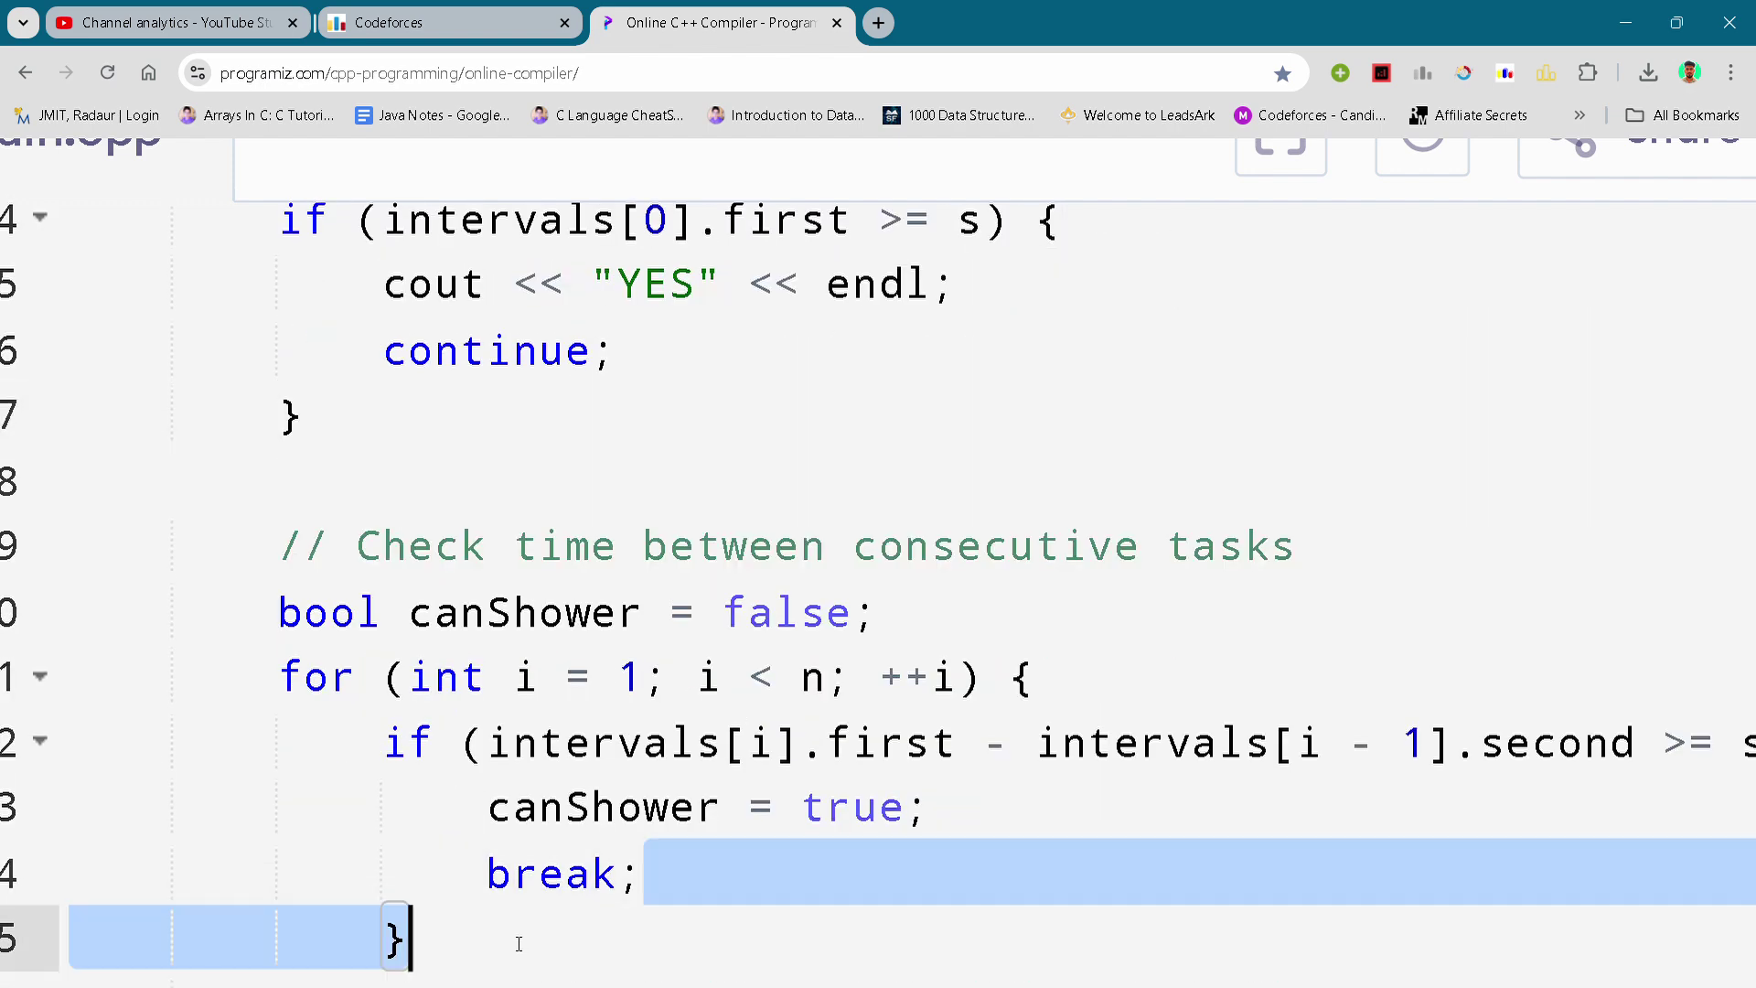
{"action": "left_click", "coordinate": [513, 941]}
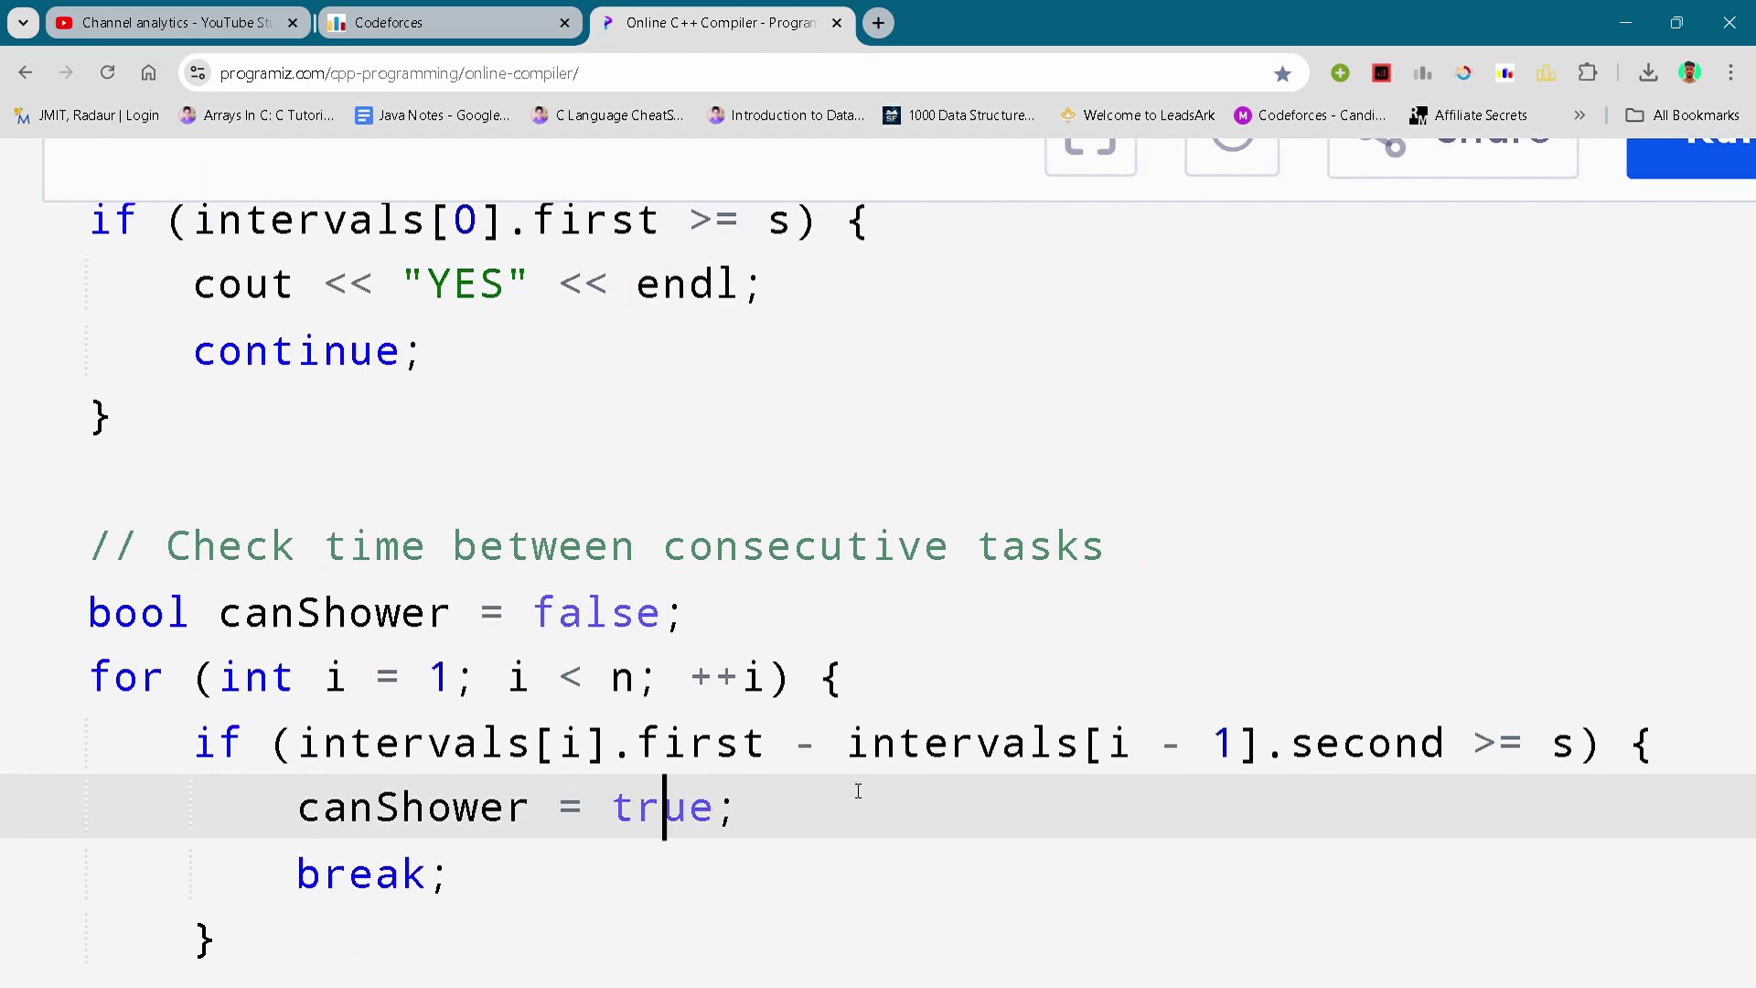
{"action": "left_click", "coordinate": [756, 807]}
{"action": "scroll", "coordinate": [755, 807], "scroll_direction": "down", "scroll_amount": 3}
{"action": "left_click", "coordinate": [953, 735]}
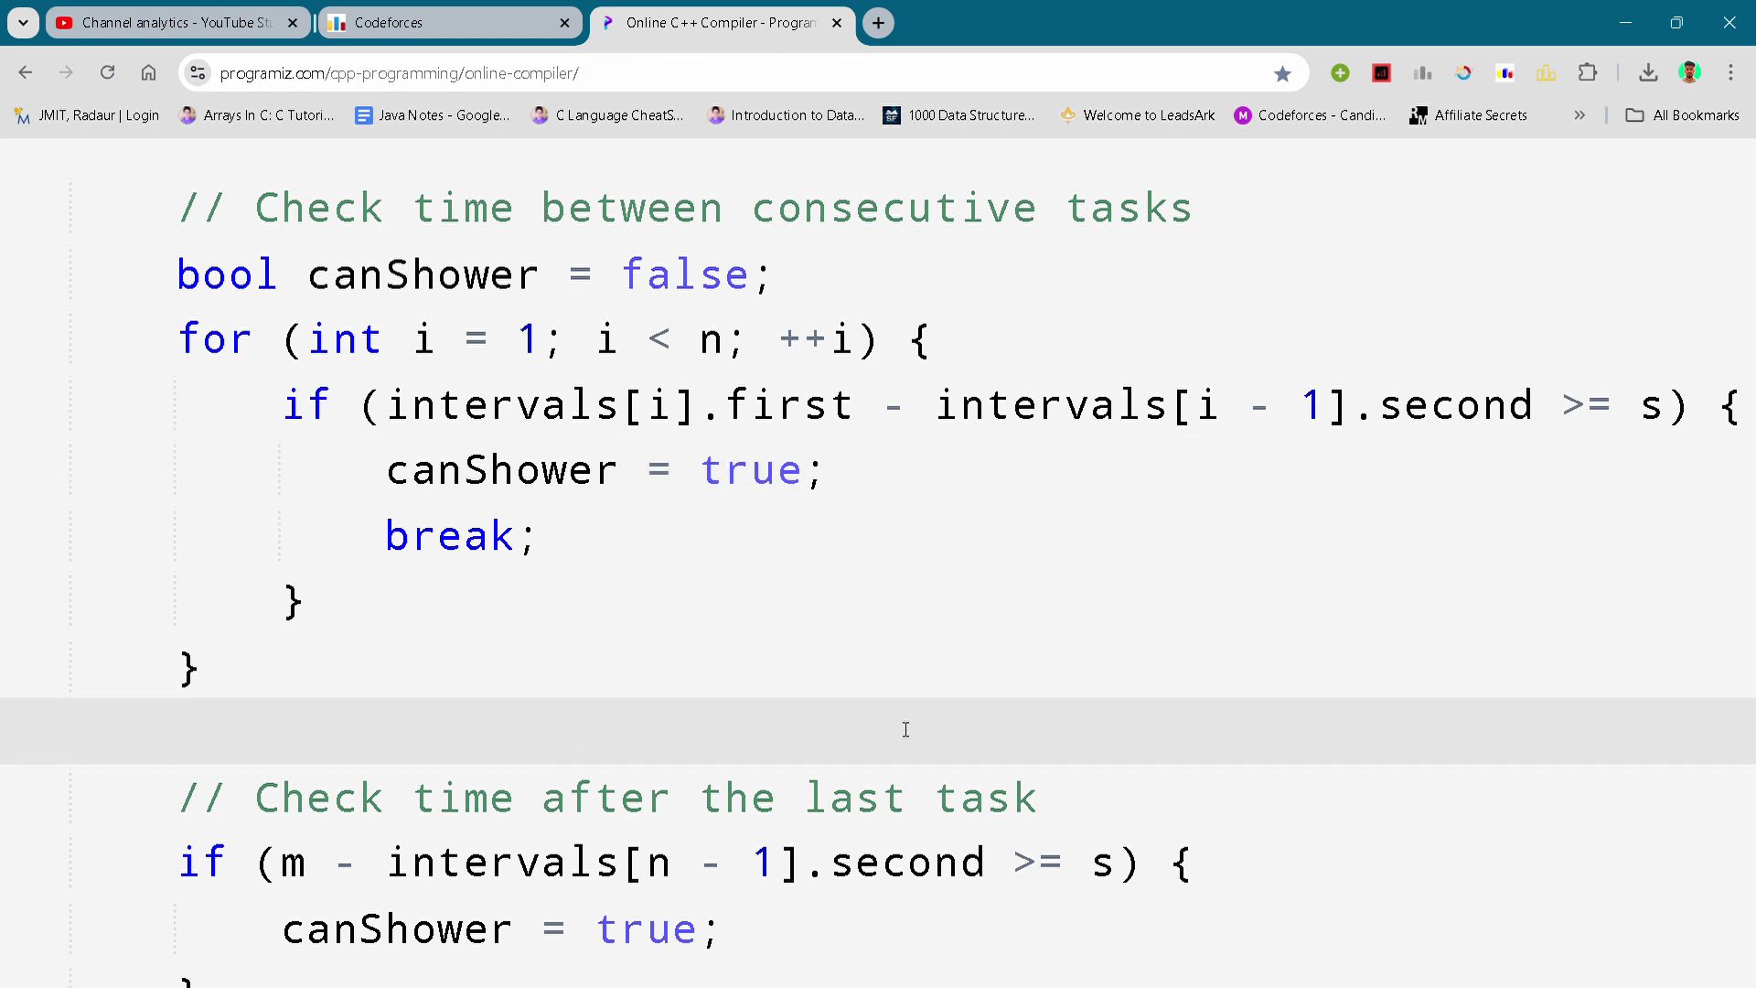
{"action": "scroll", "coordinate": [905, 729], "scroll_direction": "down", "scroll_amount": 3}
{"action": "scroll", "coordinate": [906, 729], "scroll_direction": "down", "scroll_amount": 2}
{"action": "scroll", "coordinate": [906, 728], "scroll_direction": "down", "scroll_amount": 2}
{"action": "scroll", "coordinate": [686, 714], "scroll_direction": "down", "scroll_amount": 2}
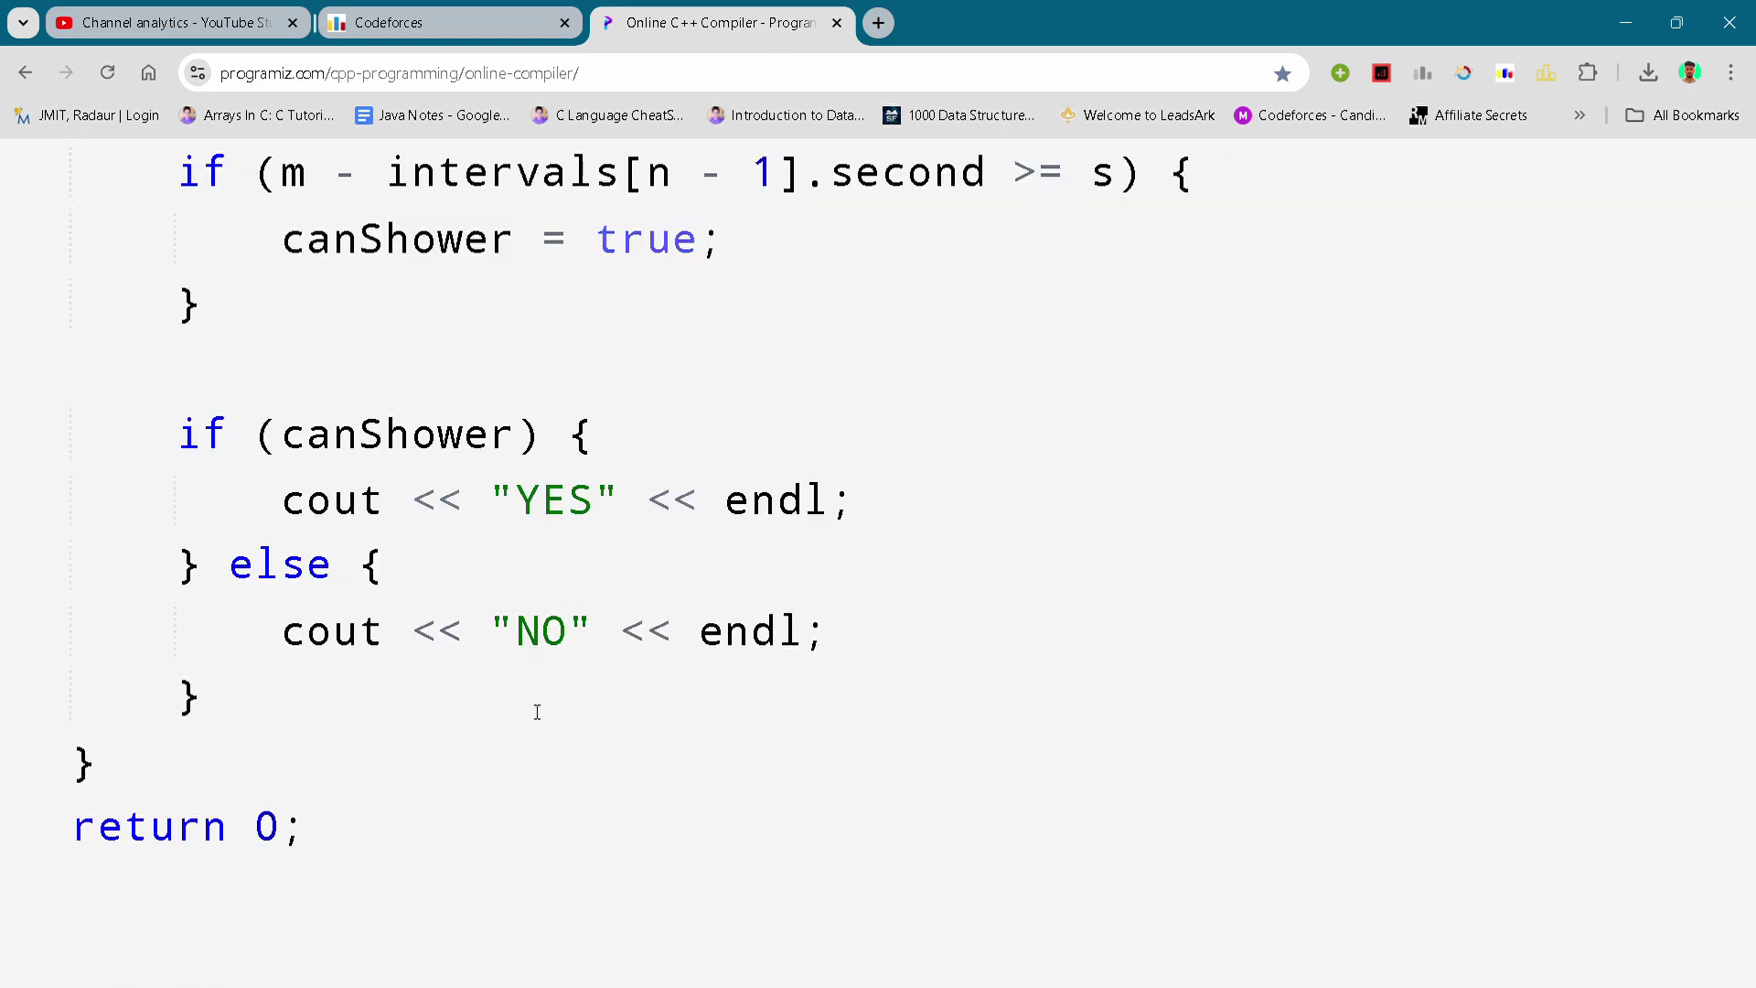
{"action": "left_click", "coordinate": [537, 710]}
{"action": "scroll", "coordinate": [537, 711], "scroll_direction": "left", "scroll_amount": 2}
{"action": "scroll", "coordinate": [536, 712], "scroll_direction": "left", "scroll_amount": 2}
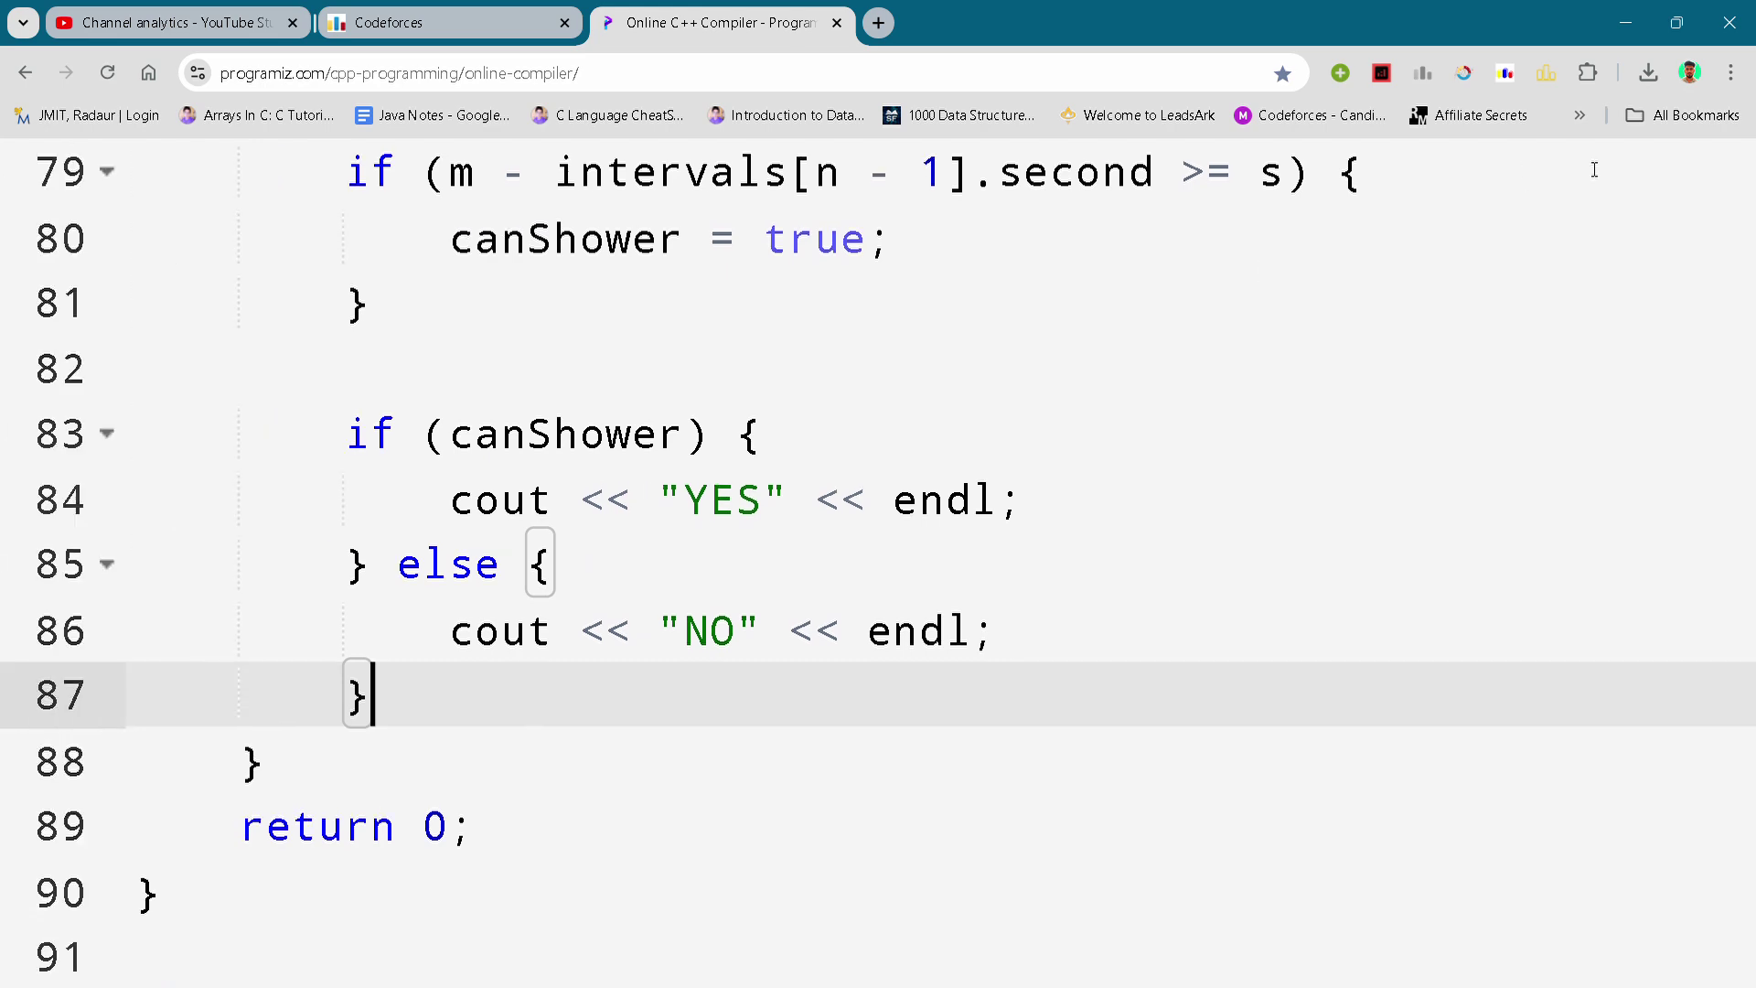